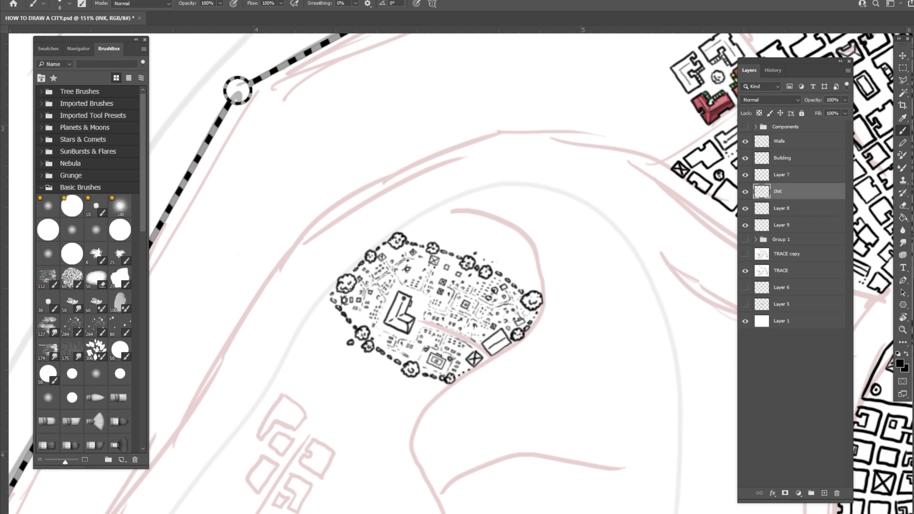
# - Ink two broken dashed edge lines along the sketched road from the map's western edge to the two gate towers
pyautogui.scroll(-4, 602, 318)
pyautogui.moveTo(602, 318); pyautogui.dragTo(596, 74)
pyautogui.moveTo(500, 479); pyautogui.dragTo(715, 208)
pyautogui.scroll(-10, 532, 357)
pyautogui.scroll(5, 506, 399)
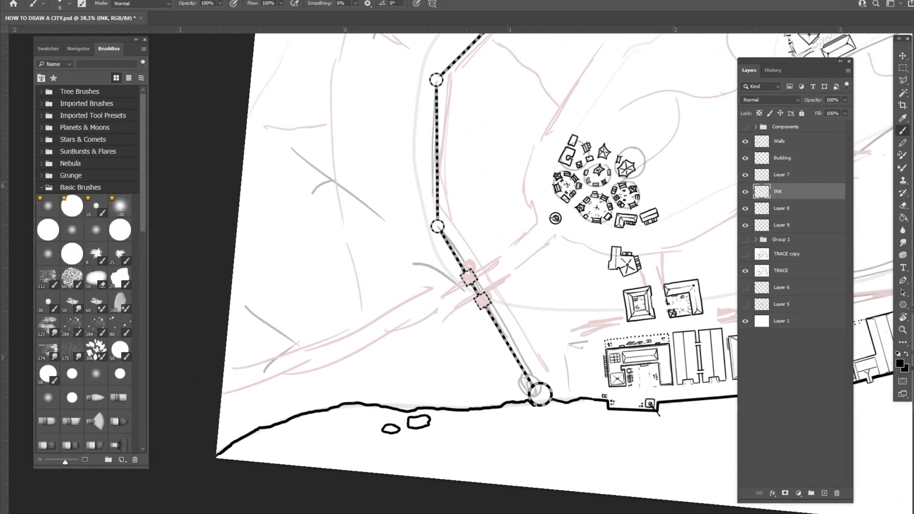
pyautogui.moveTo(604, 401); pyautogui.dragTo(616, 433)
pyautogui.scroll(1, 533, 404)
pyautogui.scroll(1, 431, 229)
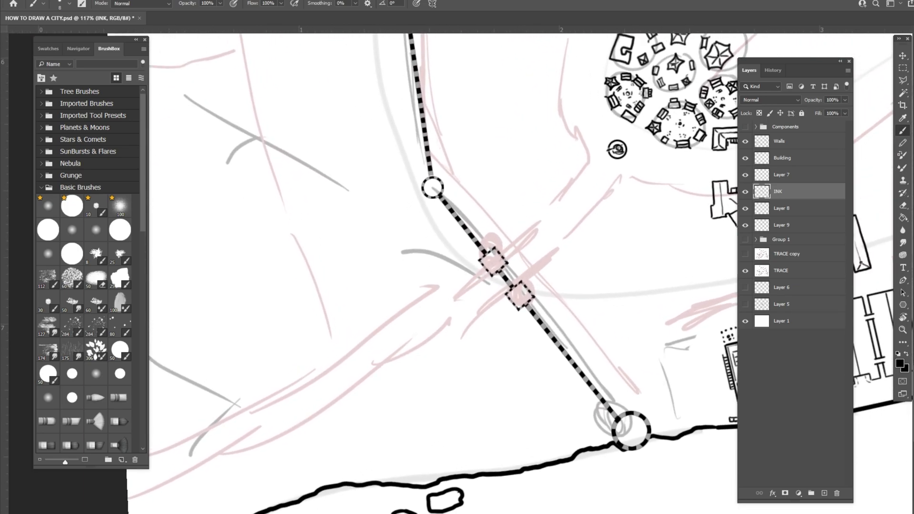
pyautogui.moveTo(431, 229); pyautogui.dragTo(458, 230)
pyautogui.scroll(1, 459, 431)
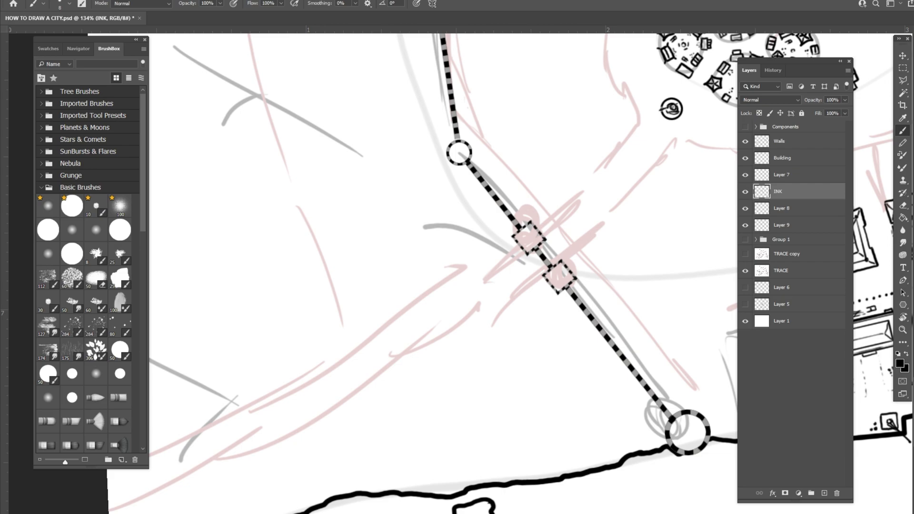
pyautogui.scroll(1, 443, 274)
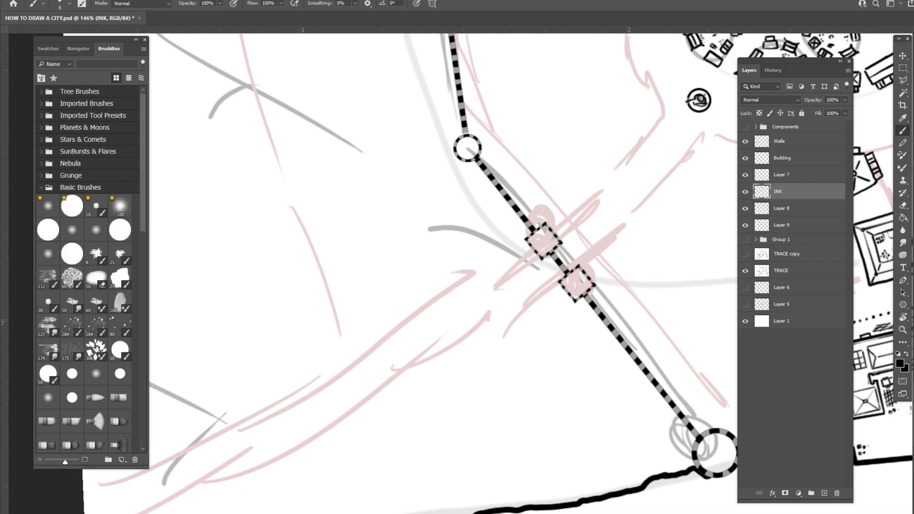
pyautogui.scroll(2, 312, 431)
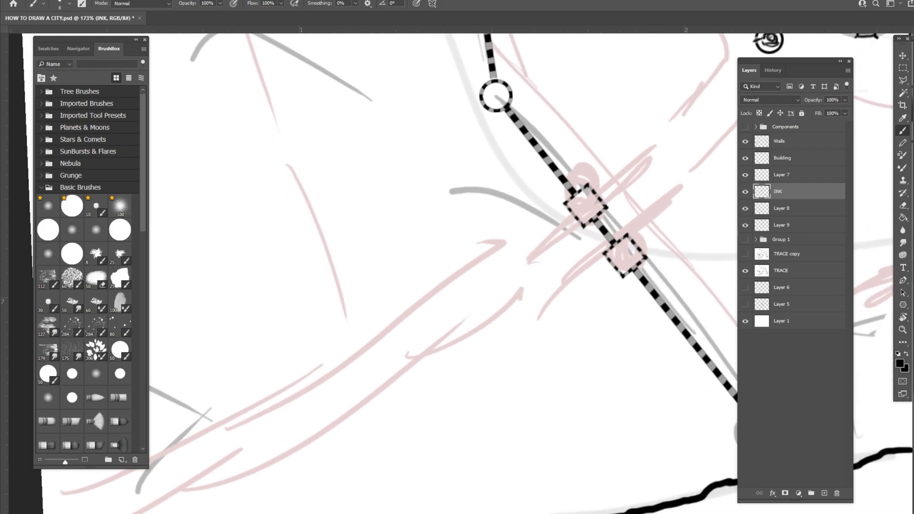
pyautogui.scroll(-2, 626, 419)
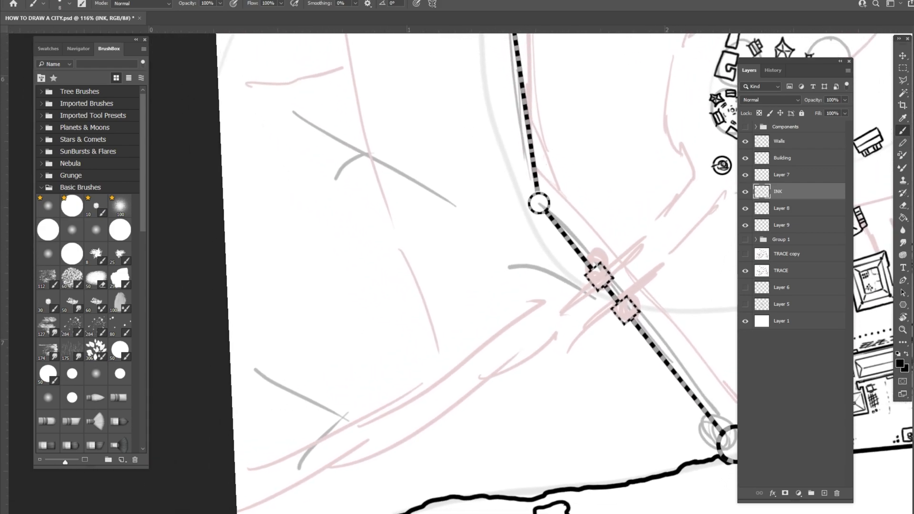
pyautogui.scroll(1, 366, 476)
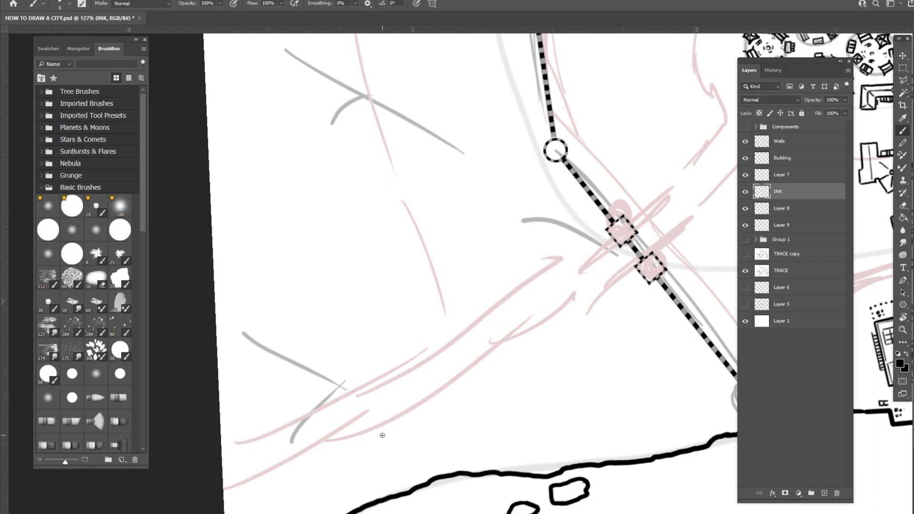
pyautogui.moveTo(225, 447)
pyautogui.mouseDown()
pyautogui.moveTo(300, 420)
pyautogui.moveTo(343, 390)
pyautogui.moveTo(313, 425)
pyautogui.moveTo(293, 424)
pyautogui.moveTo(599, 256)
pyautogui.mouseUp()
pyautogui.moveTo(227, 472)
pyautogui.mouseDown()
pyautogui.moveTo(425, 386)
pyautogui.moveTo(417, 389)
pyautogui.moveTo(625, 268)
pyautogui.mouseUp()
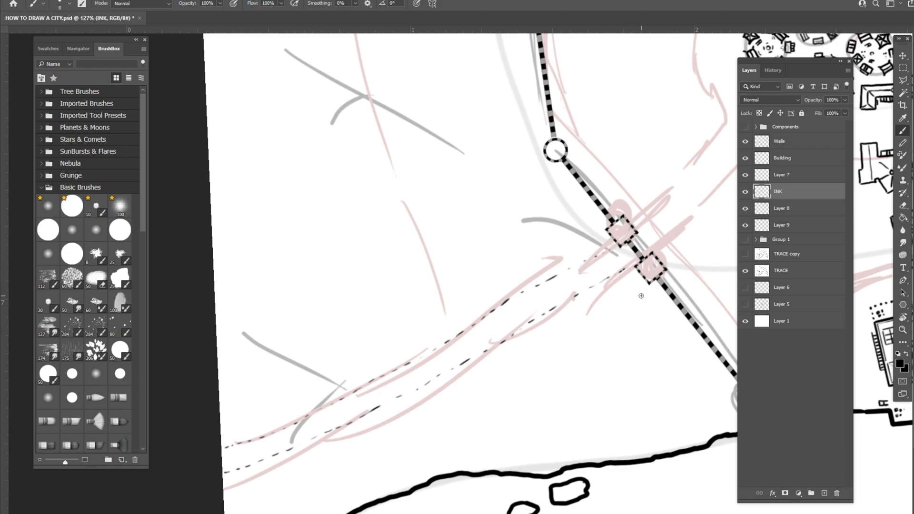
# - Draw a small round tree on the upper edge of the road, about midway between the map edge and the gate
pyautogui.hscroll(5, 640, 295)
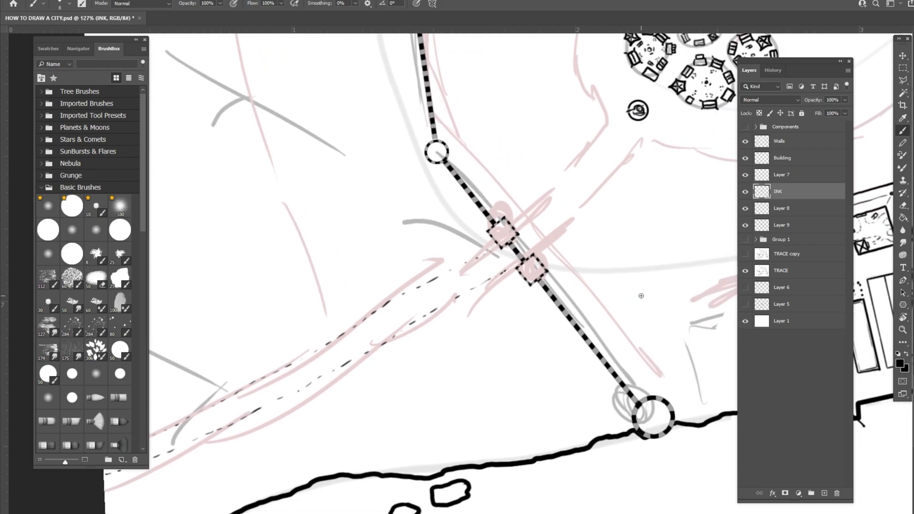
pyautogui.scroll(-2, 640, 295)
pyautogui.hscroll(-4, 381, 336)
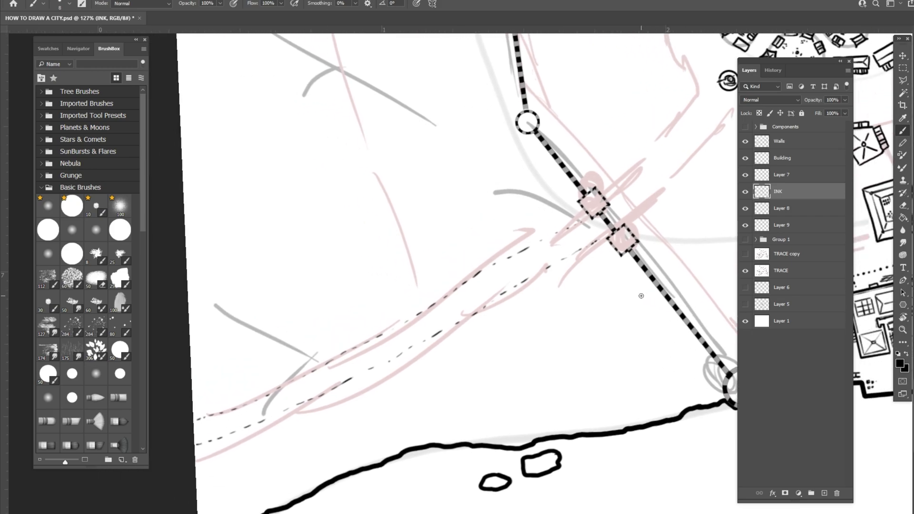
pyautogui.moveTo(383, 332)
pyautogui.mouseDown()
pyautogui.moveTo(391, 334)
pyautogui.moveTo(392, 321)
pyautogui.moveTo(380, 324)
pyautogui.moveTo(388, 329)
pyautogui.moveTo(393, 320)
pyautogui.moveTo(382, 319)
pyautogui.moveTo(392, 324)
pyautogui.moveTo(385, 327)
pyautogui.moveTo(348, 313)
pyautogui.moveTo(310, 376)
pyautogui.mouseUp()
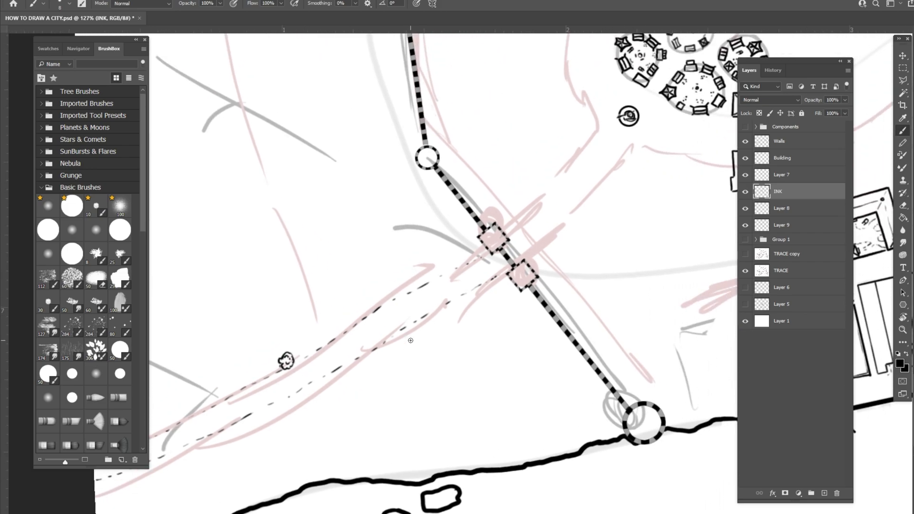
pyautogui.scroll(3, 410, 340)
pyautogui.moveTo(410, 340); pyautogui.dragTo(474, 353)
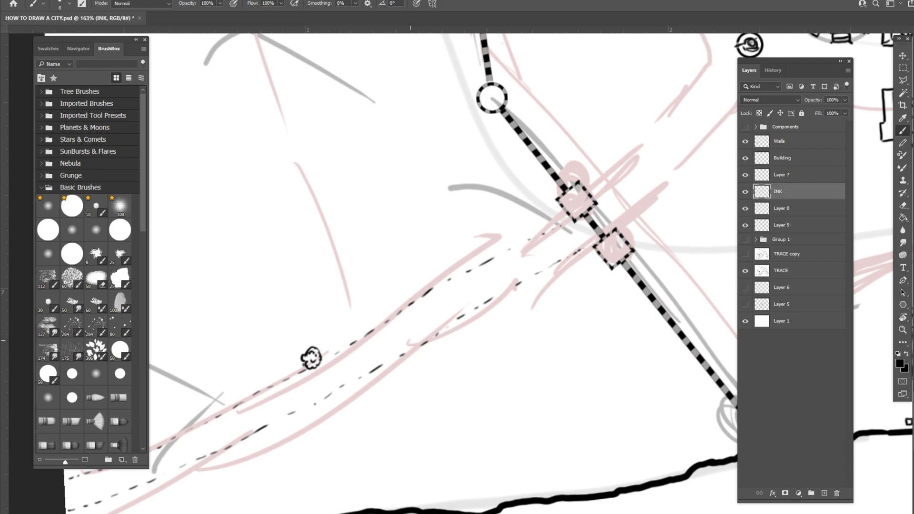
pyautogui.moveTo(410, 340)
pyautogui.mouseDown()
pyautogui.moveTo(370, 335)
pyautogui.moveTo(362, 287)
pyautogui.mouseUp()
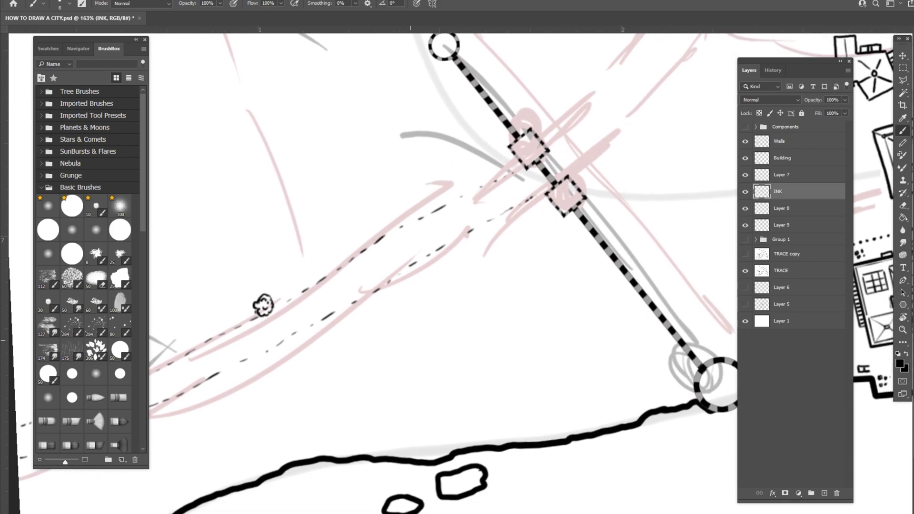
pyautogui.moveTo(263, 305); pyautogui.dragTo(275, 339)
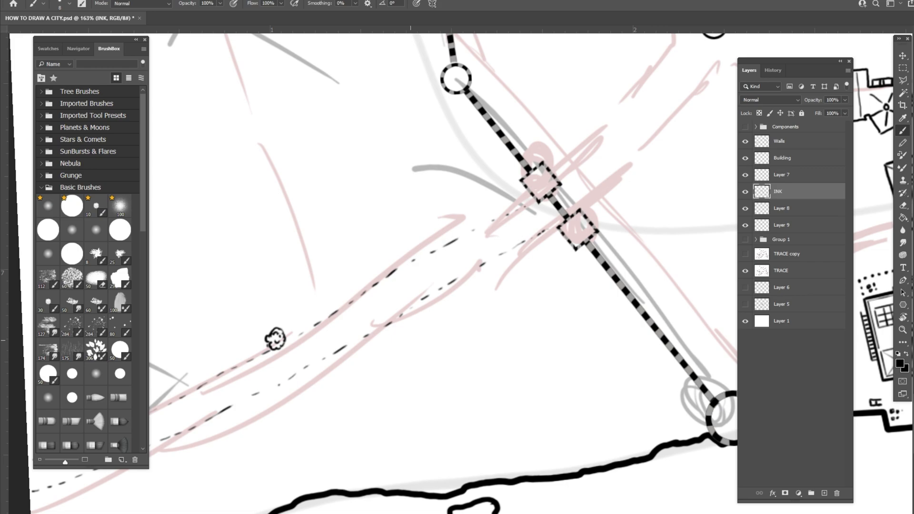
pyautogui.moveTo(410, 340); pyautogui.dragTo(450, 352)
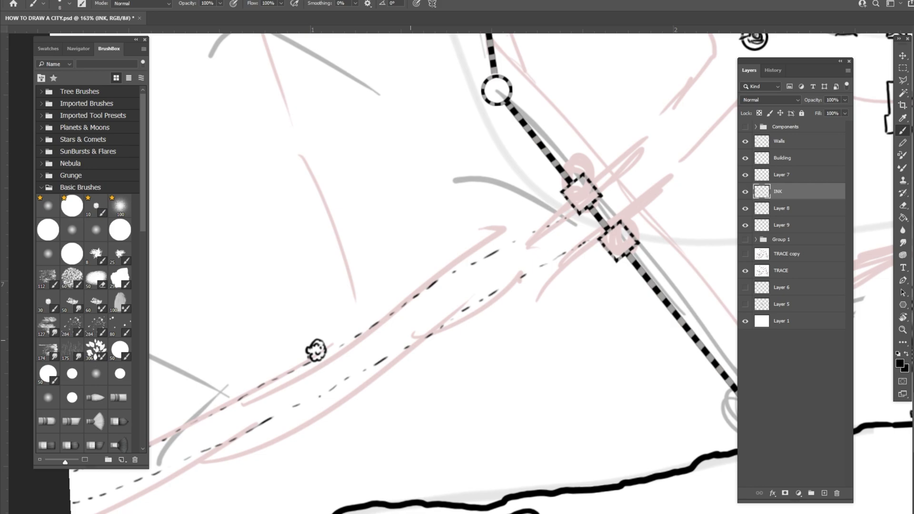
pyautogui.moveTo(410, 340); pyautogui.dragTo(410, 331)
pyautogui.scroll(1, 410, 341)
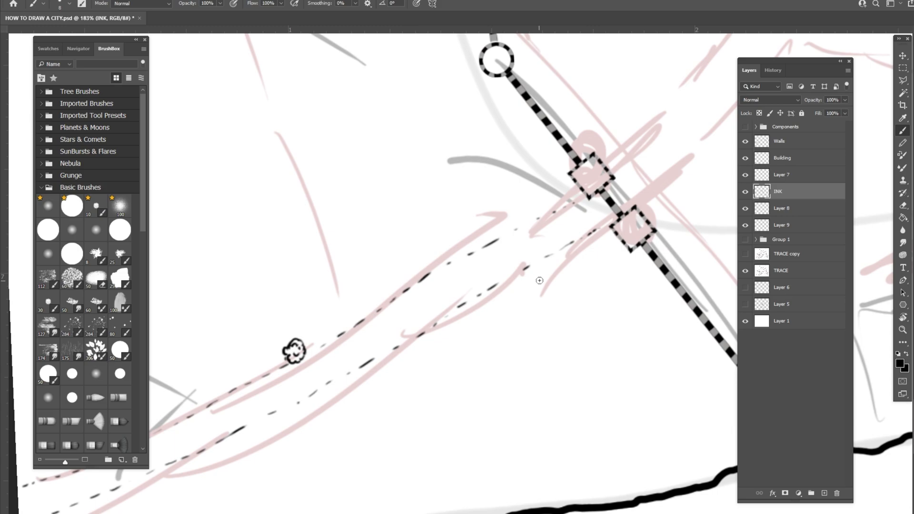
# - Try dotting tiny marks beside the road's lower edge just outside the gate
pyautogui.click(507, 290)
pyautogui.moveTo(516, 286); pyautogui.dragTo(515, 303)
pyautogui.click(522, 291)
pyautogui.click(526, 299)
# - Reduce the brush size and clear the trial dots beside the road
pyautogui.press(']')
pyautogui.press(']')
pyautogui.press(']')
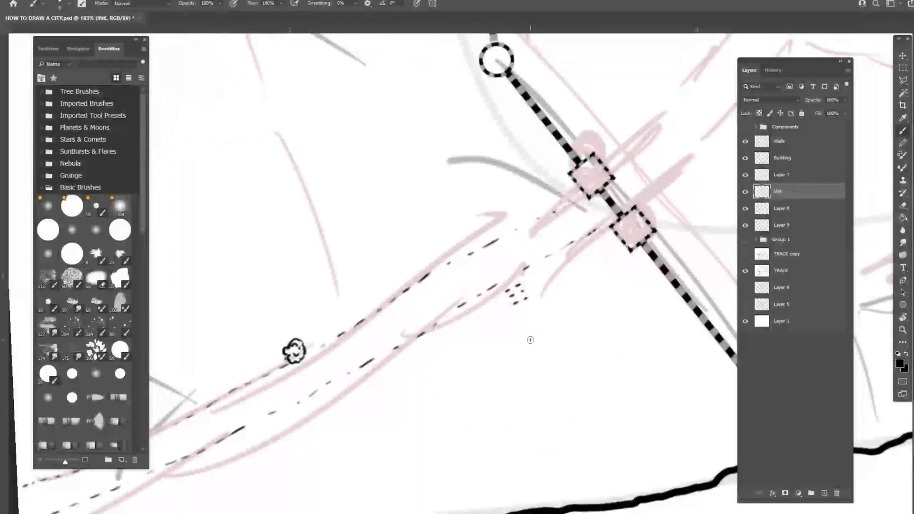
pyautogui.press(']')
pyautogui.press(']')
pyautogui.press(']')
pyautogui.press(']')
pyautogui.press(']')
pyautogui.press(']')
pyautogui.press(']')
pyautogui.press(']')
pyautogui.press(']')
pyautogui.press(']')
pyautogui.press(']')
pyautogui.press(']')
pyautogui.press(']')
pyautogui.press(']')
pyautogui.press(']')
pyautogui.press('[')
pyautogui.press('[')
pyautogui.press('[')
pyautogui.press('[')
pyautogui.press('[')
pyautogui.press('[')
pyautogui.press('[')
pyautogui.press('[')
pyautogui.press('[')
pyautogui.press('[')
pyautogui.press('[')
pyautogui.press('[')
pyautogui.press('[')
pyautogui.press('[')
pyautogui.press('[')
pyautogui.moveTo(526, 305)
pyautogui.mouseDown()
pyautogui.moveTo(518, 291)
pyautogui.moveTo(507, 296)
pyautogui.mouseUp()
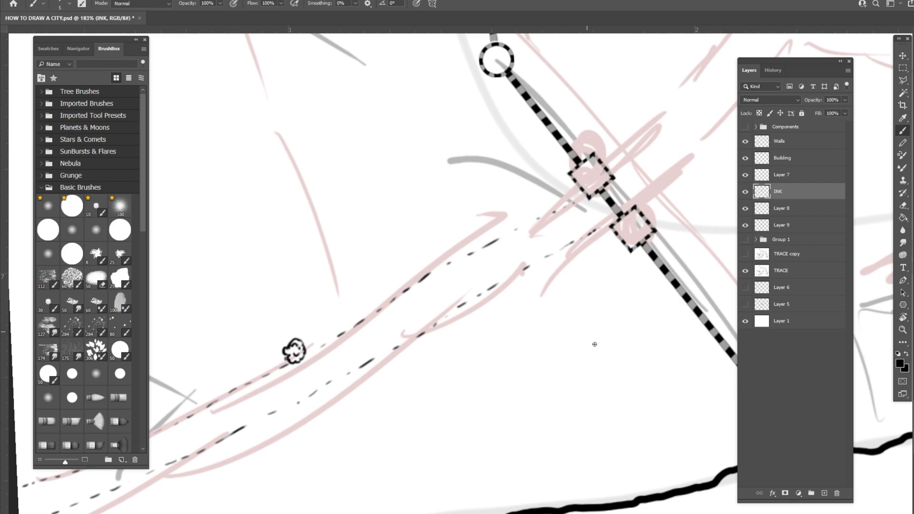
pyautogui.moveTo(596, 348)
pyautogui.mouseDown()
pyautogui.moveTo(594, 356)
pyautogui.moveTo(610, 353)
pyautogui.mouseUp()
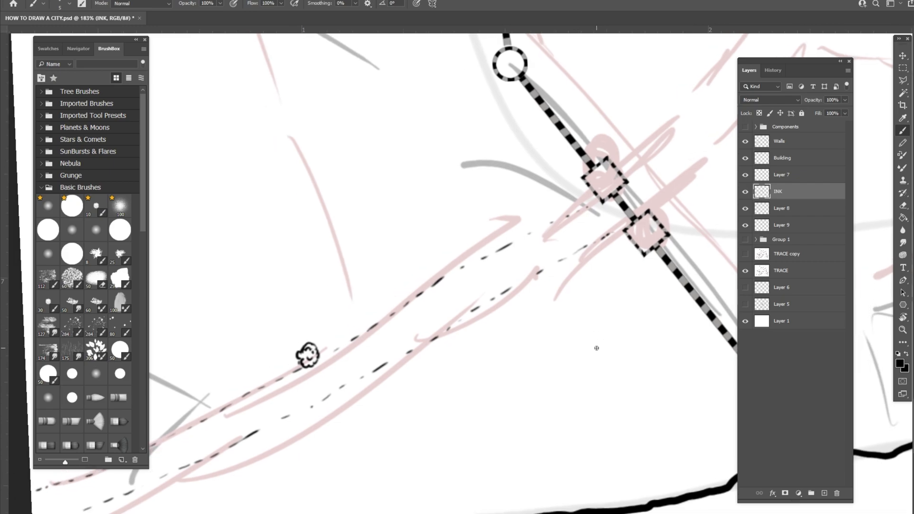
# - Draw small square buildings along both sides of the road outside the gate, with most of them on the lower side
pyautogui.moveTo(547, 274)
pyautogui.mouseDown()
pyautogui.moveTo(556, 279)
pyautogui.moveTo(528, 296)
pyautogui.moveTo(526, 288)
pyautogui.mouseUp()
pyautogui.moveTo(513, 228); pyautogui.dragTo(516, 230)
pyautogui.moveTo(522, 301)
pyautogui.mouseDown()
pyautogui.moveTo(565, 291)
pyautogui.moveTo(562, 267)
pyautogui.moveTo(576, 285)
pyautogui.moveTo(576, 259)
pyautogui.moveTo(574, 270)
pyautogui.mouseUp()
pyautogui.moveTo(506, 300)
pyautogui.mouseDown()
pyautogui.moveTo(515, 303)
pyautogui.moveTo(500, 305)
pyautogui.mouseUp()
pyautogui.moveTo(486, 241); pyautogui.dragTo(496, 231)
pyautogui.click(509, 310)
pyautogui.click(516, 305)
pyautogui.moveTo(484, 308)
pyautogui.mouseDown()
pyautogui.moveTo(497, 323)
pyautogui.moveTo(490, 318)
pyautogui.moveTo(512, 328)
pyautogui.moveTo(502, 323)
pyautogui.moveTo(527, 319)
pyautogui.mouseUp()
pyautogui.moveTo(527, 319); pyautogui.dragTo(534, 308)
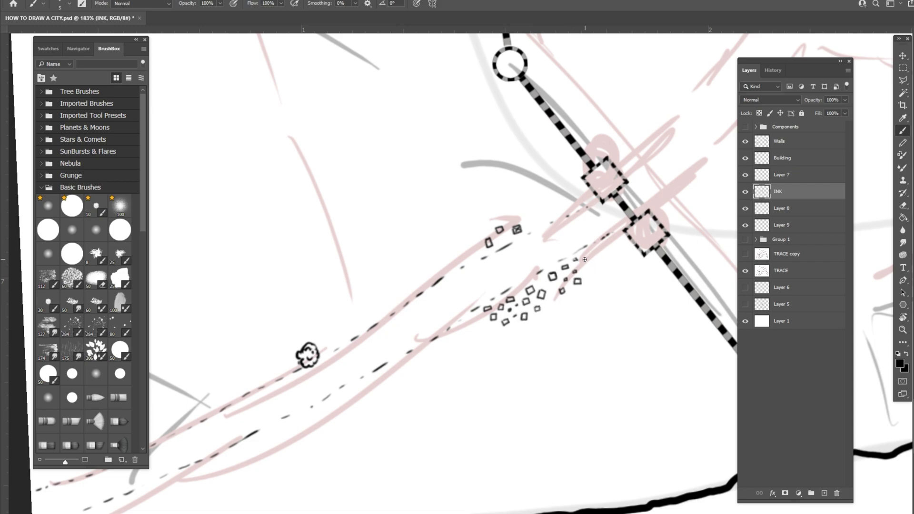
# - Add more small square buildings, one with a crossed roof, to the lower cluster close to the gate tower
pyautogui.moveTo(584, 261)
pyautogui.mouseDown()
pyautogui.moveTo(591, 256)
pyautogui.moveTo(583, 259)
pyautogui.mouseUp()
pyautogui.moveTo(599, 269); pyautogui.dragTo(601, 256)
pyautogui.click(591, 277)
pyautogui.moveTo(586, 290)
pyautogui.mouseDown()
pyautogui.moveTo(596, 292)
pyautogui.moveTo(588, 288)
pyautogui.mouseUp()
# - Try enclosing the building clusters outside the gate with a thin wavy outline
pyautogui.moveTo(464, 326)
pyautogui.mouseDown()
pyautogui.moveTo(516, 357)
pyautogui.moveTo(560, 338)
pyautogui.moveTo(609, 337)
pyautogui.moveTo(630, 312)
pyautogui.moveTo(637, 255)
pyautogui.mouseUp()
pyautogui.moveTo(582, 176)
pyautogui.mouseDown()
pyautogui.moveTo(478, 181)
pyautogui.moveTo(423, 294)
pyautogui.mouseUp()
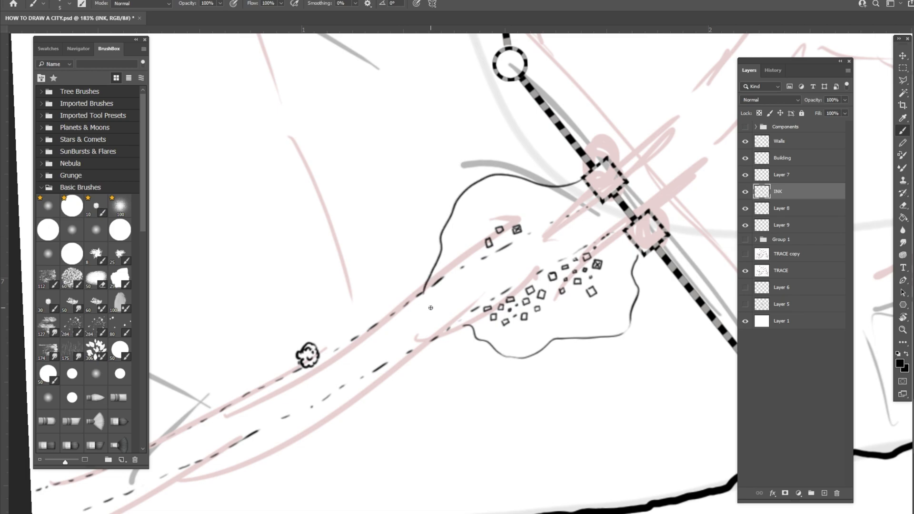
pyautogui.moveTo(460, 346); pyautogui.dragTo(385, 390)
pyautogui.hotkey('ctrl', 'z')
pyautogui.hotkey('ctrl', 'z')
pyautogui.hotkey('ctrl', 'z')
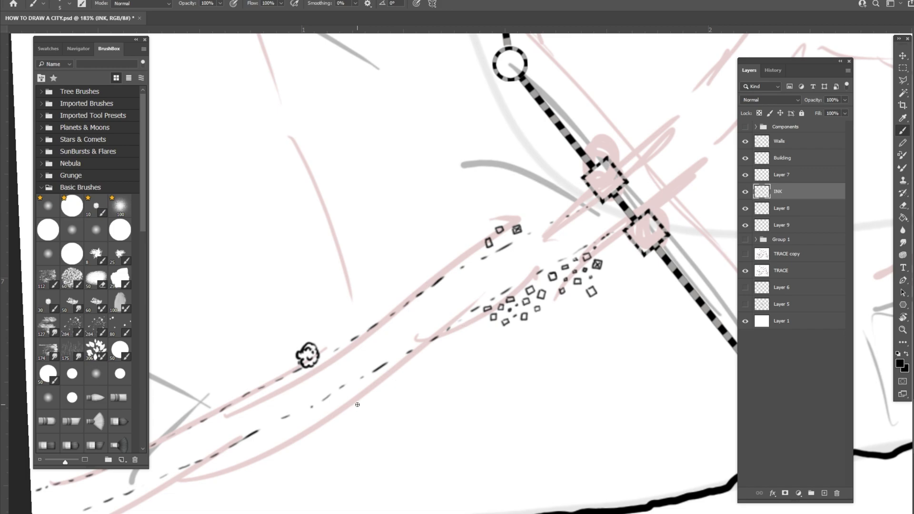
# - Extend the lower building cluster in both directions along the road, mixing plain squares with cross-roofed ones
pyautogui.hscroll(-1, 357, 404)
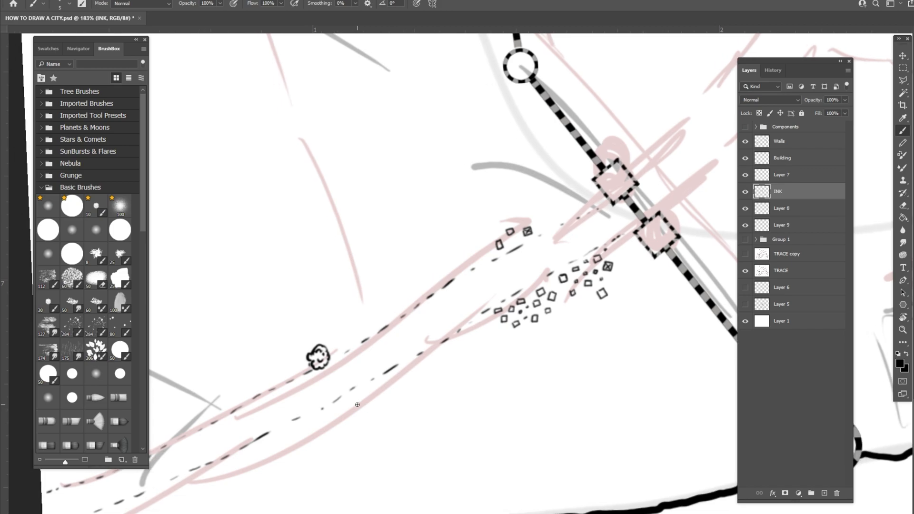
pyautogui.click(453, 345)
pyautogui.moveTo(444, 353)
pyautogui.mouseDown()
pyautogui.moveTo(472, 332)
pyautogui.moveTo(464, 334)
pyautogui.moveTo(509, 342)
pyautogui.moveTo(504, 334)
pyautogui.mouseUp()
pyautogui.moveTo(505, 335)
pyautogui.mouseDown()
pyautogui.moveTo(560, 312)
pyautogui.moveTo(562, 297)
pyautogui.moveTo(550, 324)
pyautogui.moveTo(577, 316)
pyautogui.moveTo(583, 293)
pyautogui.moveTo(617, 292)
pyautogui.moveTo(617, 249)
pyautogui.mouseUp()
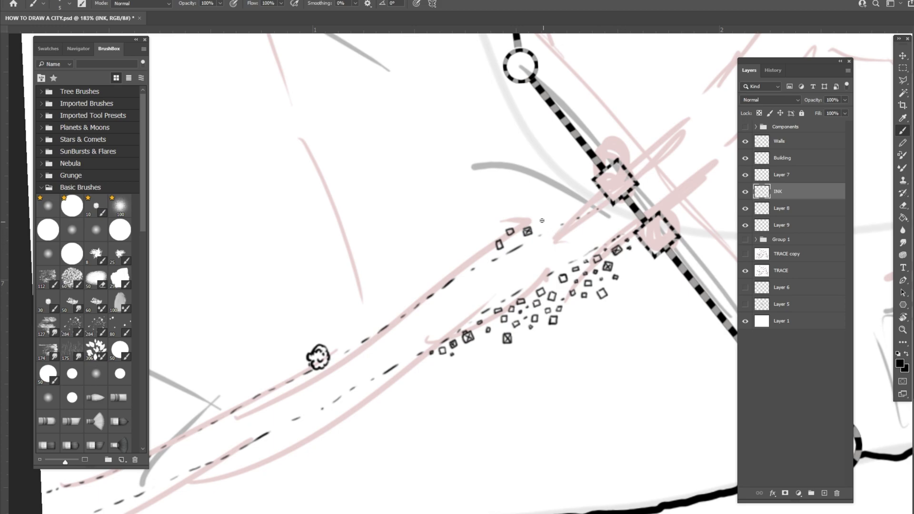
# - Build up the upper roadside cluster with plain and cross-roofed square buildings reaching to the upper gate tower
pyautogui.moveTo(538, 221)
pyautogui.mouseDown()
pyautogui.moveTo(547, 226)
pyautogui.moveTo(539, 217)
pyautogui.mouseUp()
pyautogui.moveTo(477, 260)
pyautogui.mouseDown()
pyautogui.moveTo(446, 278)
pyautogui.moveTo(450, 263)
pyautogui.moveTo(441, 258)
pyautogui.moveTo(427, 284)
pyautogui.moveTo(464, 266)
pyautogui.moveTo(457, 255)
pyautogui.moveTo(467, 251)
pyautogui.moveTo(456, 251)
pyautogui.moveTo(487, 239)
pyautogui.moveTo(459, 235)
pyautogui.moveTo(482, 248)
pyautogui.moveTo(497, 244)
pyautogui.moveTo(495, 230)
pyautogui.moveTo(490, 256)
pyautogui.mouseUp()
pyautogui.moveTo(483, 221)
pyautogui.mouseDown()
pyautogui.moveTo(500, 213)
pyautogui.moveTo(523, 220)
pyautogui.mouseUp()
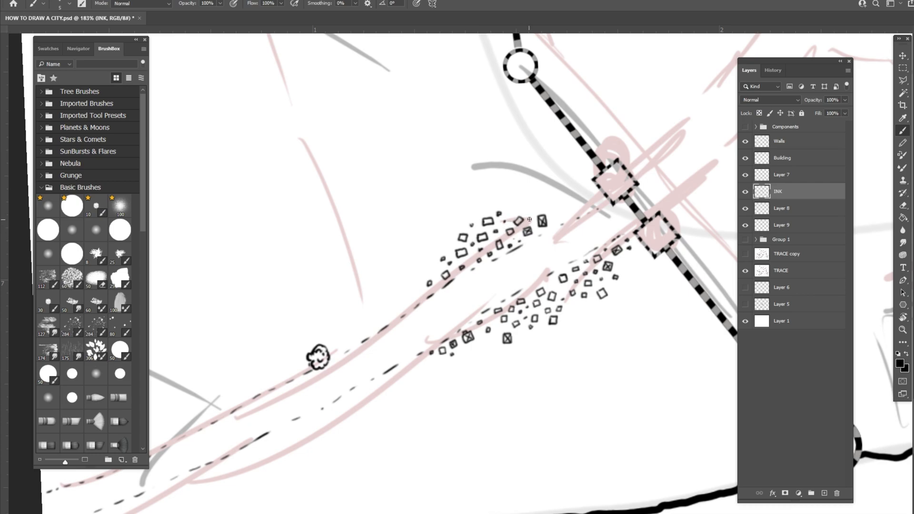
pyautogui.moveTo(529, 205)
pyautogui.mouseDown()
pyautogui.moveTo(555, 218)
pyautogui.moveTo(561, 210)
pyautogui.moveTo(549, 200)
pyautogui.moveTo(552, 226)
pyautogui.moveTo(568, 208)
pyautogui.moveTo(575, 216)
pyautogui.moveTo(564, 198)
pyautogui.moveTo(580, 204)
pyautogui.moveTo(551, 191)
pyautogui.moveTo(579, 165)
pyautogui.moveTo(585, 182)
pyautogui.moveTo(574, 190)
pyautogui.moveTo(592, 205)
pyautogui.mouseUp()
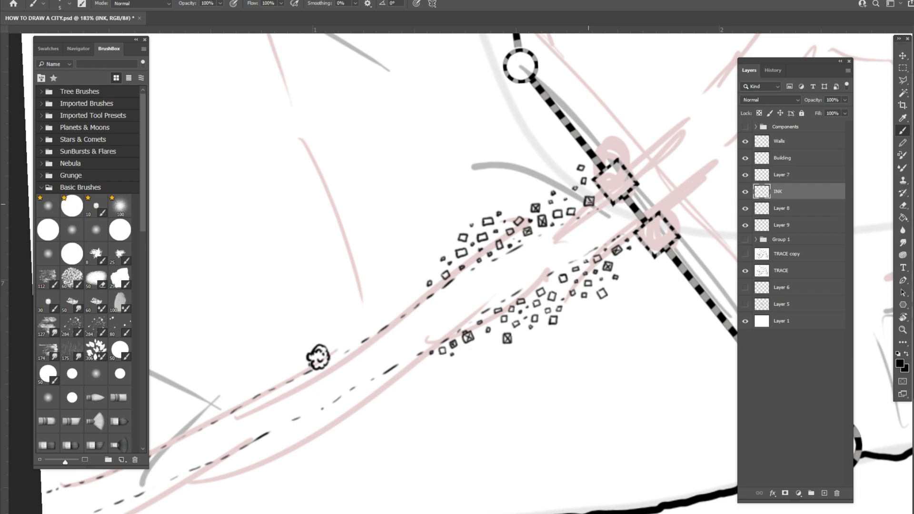
# - Scatter smaller buildings around the outer fringes of both roadside clusters
pyautogui.moveTo(512, 203)
pyautogui.mouseDown()
pyautogui.moveTo(482, 206)
pyautogui.moveTo(498, 205)
pyautogui.moveTo(494, 186)
pyautogui.moveTo(469, 190)
pyautogui.moveTo(521, 205)
pyautogui.mouseUp()
pyautogui.click(468, 188)
pyautogui.moveTo(534, 346); pyautogui.dragTo(525, 330)
pyautogui.click(539, 328)
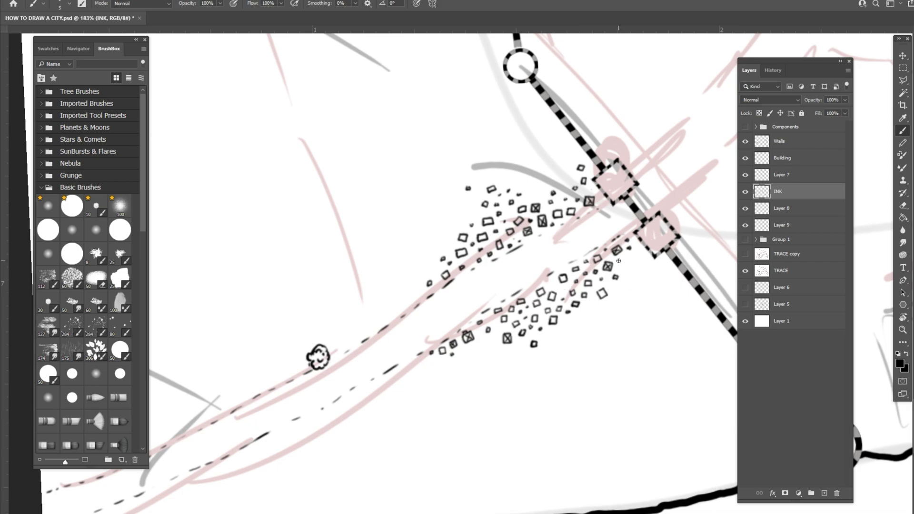
pyautogui.moveTo(588, 307); pyautogui.dragTo(592, 304)
# - Extend both building clusters westward along the road toward the round tree with progressively sparser small squares
pyautogui.scroll(-5, 606, 259)
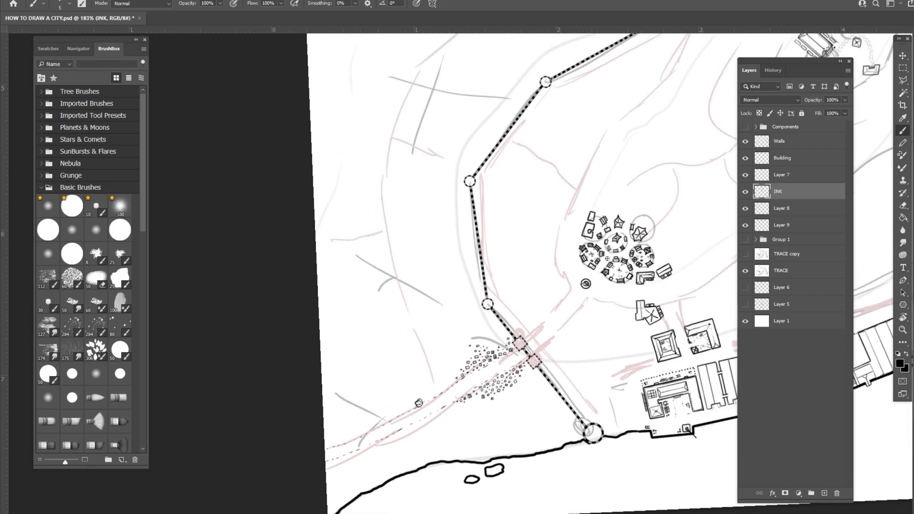
pyautogui.scroll(-1, 606, 258)
pyautogui.scroll(5, 607, 258)
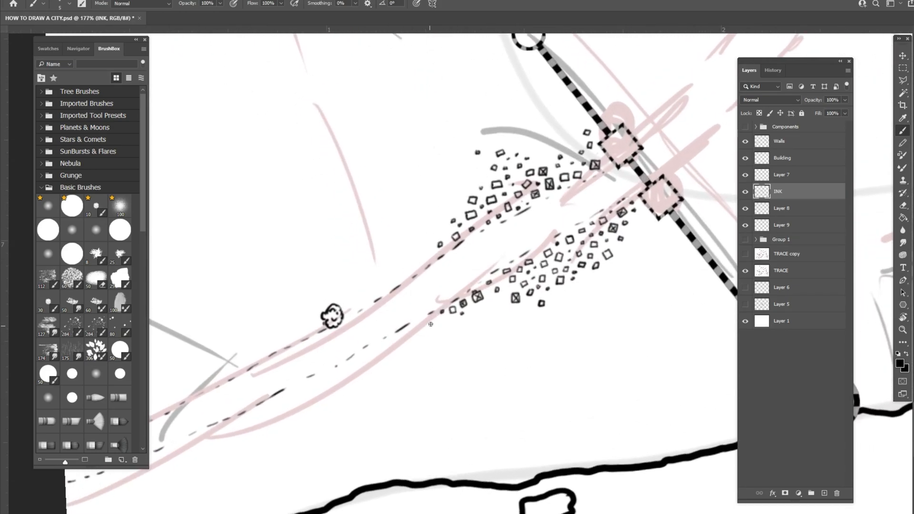
pyautogui.moveTo(429, 321); pyautogui.dragTo(430, 322)
pyautogui.moveTo(410, 271)
pyautogui.mouseDown()
pyautogui.moveTo(431, 261)
pyautogui.moveTo(426, 255)
pyautogui.mouseUp()
pyautogui.click(445, 324)
pyautogui.moveTo(472, 313); pyautogui.dragTo(473, 310)
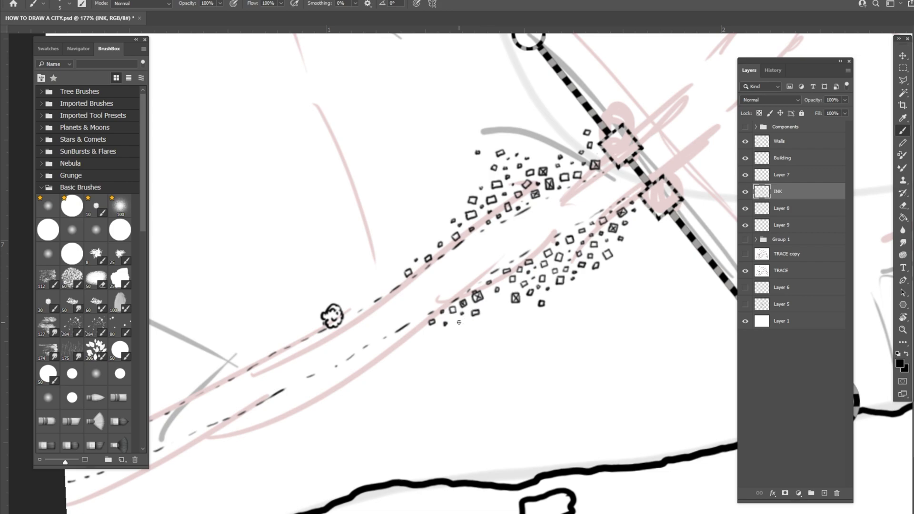
pyautogui.click(400, 337)
pyautogui.moveTo(409, 329); pyautogui.dragTo(424, 328)
pyautogui.click(396, 276)
pyautogui.moveTo(429, 240); pyautogui.dragTo(428, 237)
# - Fill remaining gaps in the upper and lower clusters with a few extra small buildings
pyautogui.moveTo(460, 208); pyautogui.dragTo(462, 206)
pyautogui.click(459, 200)
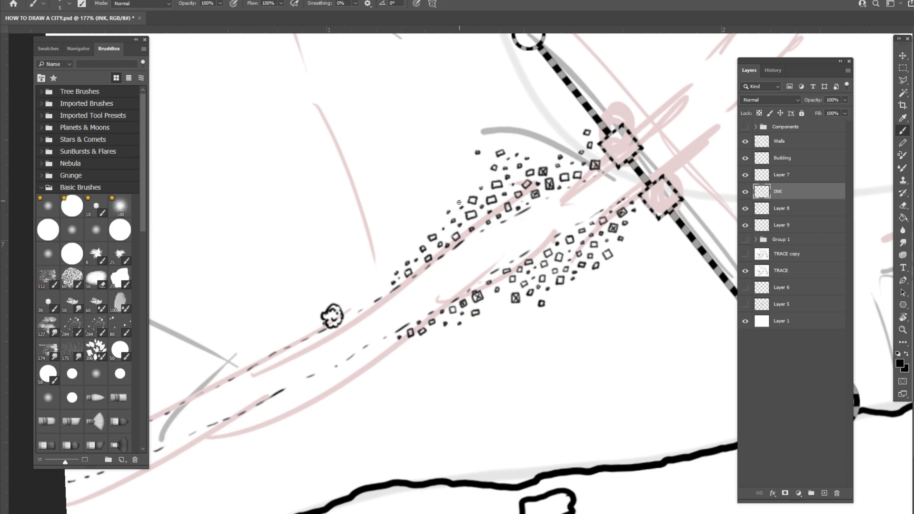
pyautogui.click(489, 300)
pyautogui.click(502, 305)
# - Examine the detailed tree-ringed compound inside the city walls and compare it with the roadside settlement
pyautogui.scroll(-2, 580, 266)
pyautogui.scroll(-3, 580, 266)
pyautogui.moveTo(580, 266); pyautogui.dragTo(396, 392)
pyautogui.moveTo(579, 238); pyautogui.dragTo(304, 507)
pyautogui.moveTo(563, 88); pyautogui.dragTo(478, 363)
pyautogui.scroll(5, 478, 363)
pyautogui.scroll(1, 579, 266)
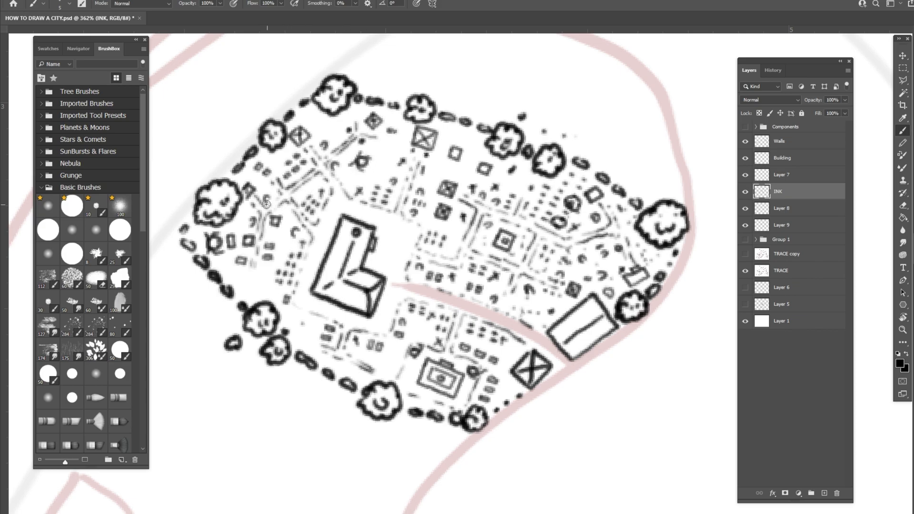
pyautogui.scroll(-7, 441, 230)
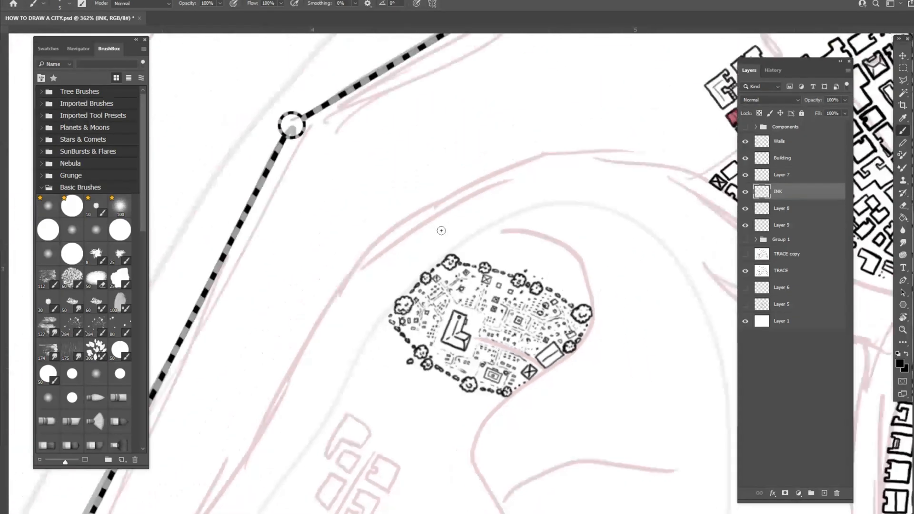
pyautogui.moveTo(333, 404); pyautogui.dragTo(496, 124)
pyautogui.moveTo(426, 338); pyautogui.dragTo(475, 338)
pyautogui.moveTo(476, 386); pyautogui.dragTo(497, 386)
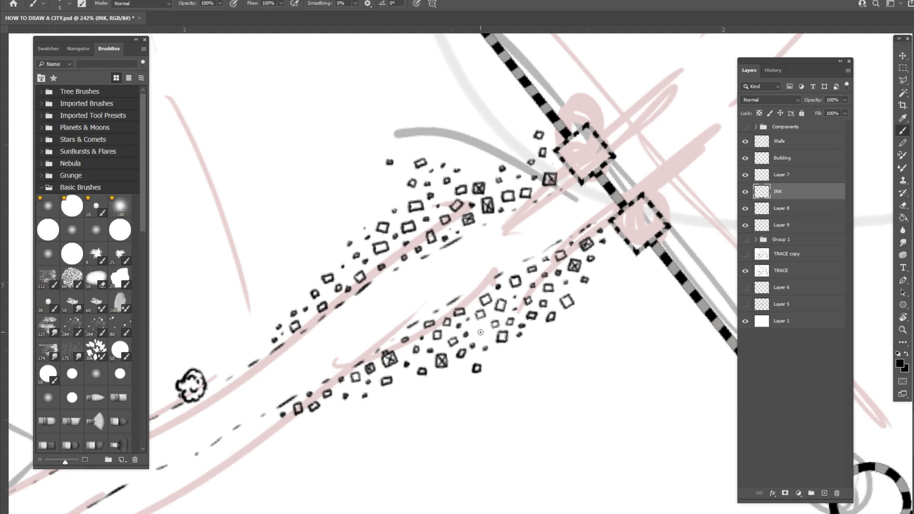
# - Add small rounded and curved detail marks among the buildings of both roadside clusters
pyautogui.moveTo(480, 331)
pyautogui.mouseDown()
pyautogui.moveTo(477, 338)
pyautogui.moveTo(489, 338)
pyautogui.mouseUp()
pyautogui.moveTo(442, 193)
pyautogui.mouseDown()
pyautogui.moveTo(440, 206)
pyautogui.moveTo(450, 197)
pyautogui.moveTo(443, 191)
pyautogui.mouseUp()
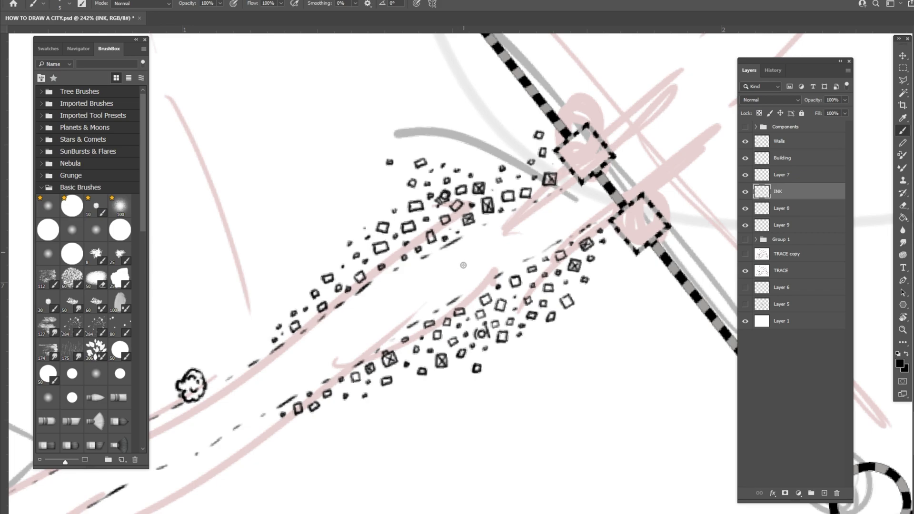
pyautogui.moveTo(332, 256); pyautogui.dragTo(335, 251)
pyautogui.moveTo(565, 281); pyautogui.dragTo(575, 275)
pyautogui.scroll(-3, 594, 324)
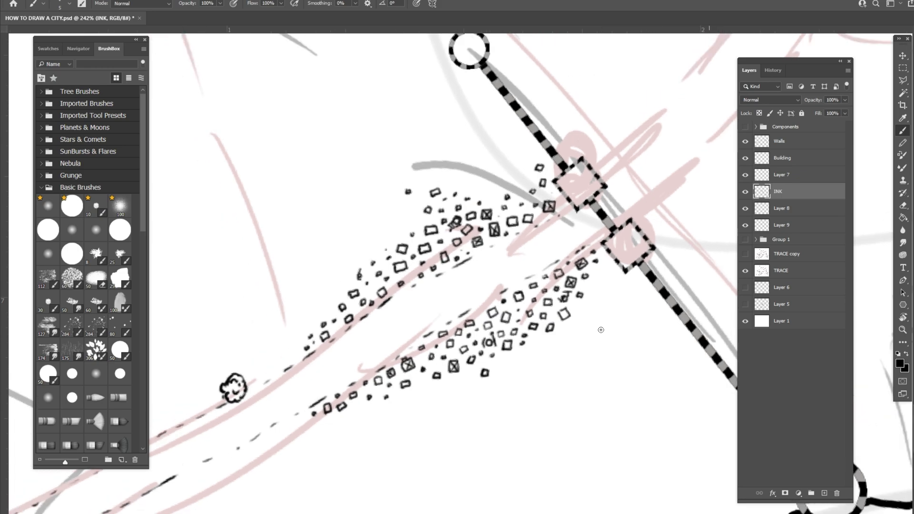
# - Dot the centre of an upper-cluster building and ink thin irregular outlines along the road-facing edges of both building clusters
pyautogui.scroll(3, 600, 329)
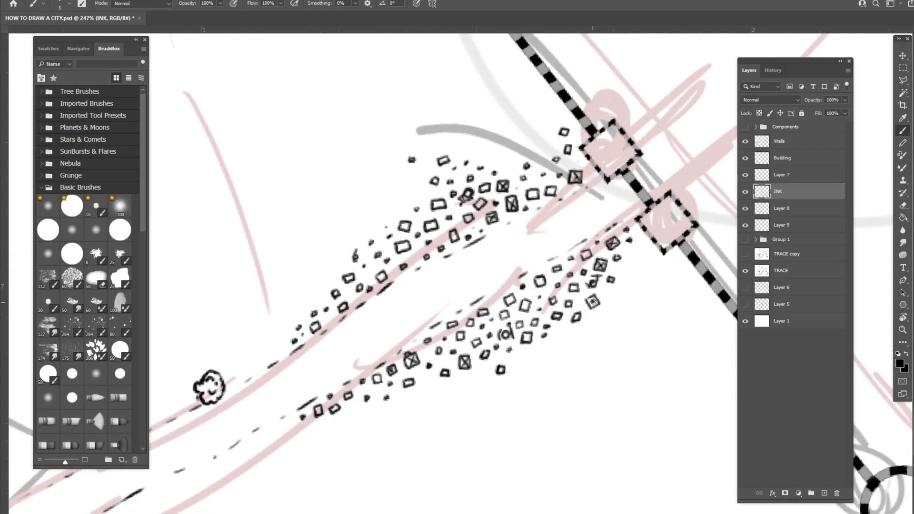
pyautogui.click(403, 246)
pyautogui.moveTo(490, 297); pyautogui.dragTo(495, 290)
pyautogui.moveTo(536, 269); pyautogui.dragTo(566, 253)
pyautogui.moveTo(485, 235)
pyautogui.mouseDown()
pyautogui.moveTo(475, 224)
pyautogui.moveTo(492, 230)
pyautogui.moveTo(525, 212)
pyautogui.mouseUp()
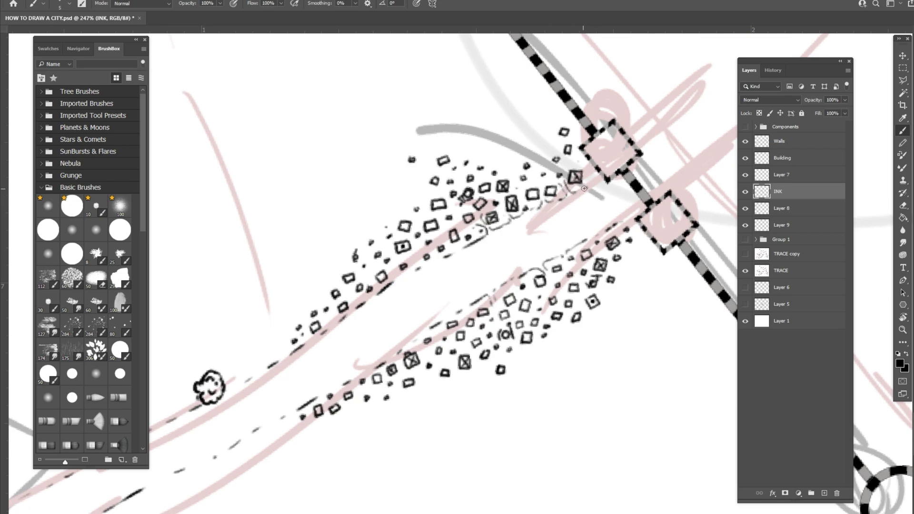
pyautogui.moveTo(416, 258)
pyautogui.mouseDown()
pyautogui.moveTo(413, 270)
pyautogui.moveTo(396, 268)
pyautogui.mouseUp()
pyautogui.moveTo(352, 295); pyautogui.dragTo(375, 297)
pyautogui.moveTo(408, 342); pyautogui.dragTo(431, 327)
# - Draw two small round trees and a few scattered dots along the outer edge of the lower building cluster
pyautogui.moveTo(424, 377)
pyautogui.mouseDown()
pyautogui.moveTo(425, 386)
pyautogui.moveTo(436, 381)
pyautogui.moveTo(427, 368)
pyautogui.moveTo(421, 385)
pyautogui.moveTo(431, 378)
pyautogui.mouseUp()
pyautogui.moveTo(560, 332)
pyautogui.mouseDown()
pyautogui.moveTo(561, 339)
pyautogui.moveTo(570, 322)
pyautogui.moveTo(554, 330)
pyautogui.moveTo(566, 338)
pyautogui.moveTo(571, 328)
pyautogui.mouseUp()
pyautogui.click(519, 352)
pyautogui.click(520, 366)
pyautogui.click(517, 377)
pyautogui.click(471, 383)
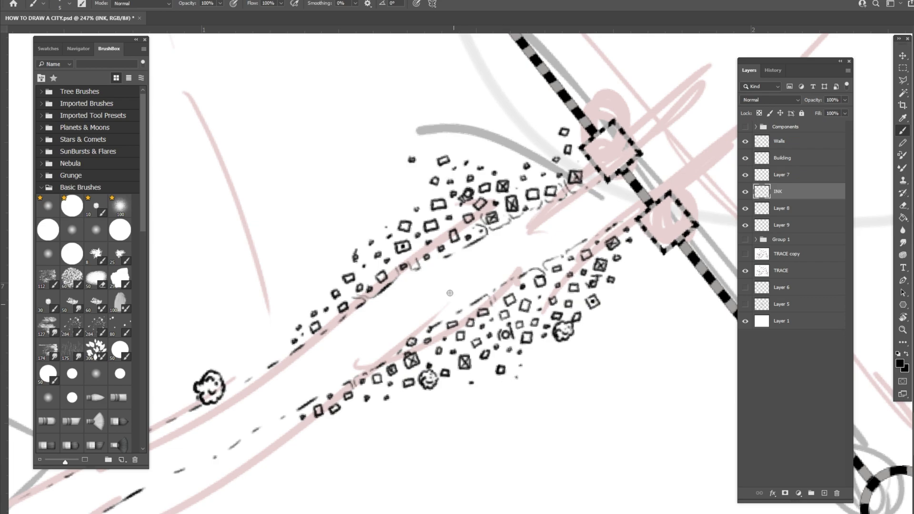
# - Draw three small round trees with scattered dots around the upper cluster's outer edge and outline its western roadside end
pyautogui.moveTo(380, 218)
pyautogui.mouseDown()
pyautogui.moveTo(391, 216)
pyautogui.moveTo(380, 205)
pyautogui.moveTo(375, 218)
pyautogui.moveTo(384, 214)
pyautogui.mouseUp()
pyautogui.click(369, 237)
pyautogui.click(370, 232)
pyautogui.click(367, 227)
pyautogui.click(404, 210)
pyautogui.click(399, 202)
pyautogui.moveTo(416, 195)
pyautogui.mouseDown()
pyautogui.moveTo(424, 192)
pyautogui.moveTo(415, 185)
pyautogui.moveTo(410, 196)
pyautogui.moveTo(418, 191)
pyautogui.mouseUp()
pyautogui.moveTo(456, 129)
pyautogui.mouseDown()
pyautogui.moveTo(453, 137)
pyautogui.moveTo(466, 129)
pyautogui.moveTo(452, 124)
pyautogui.moveTo(459, 137)
pyautogui.moveTo(464, 130)
pyautogui.mouseUp()
pyautogui.click(488, 149)
pyautogui.click(493, 142)
pyautogui.click(504, 149)
pyautogui.moveTo(328, 327)
pyautogui.mouseDown()
pyautogui.moveTo(325, 319)
pyautogui.moveTo(333, 323)
pyautogui.moveTo(302, 335)
pyautogui.moveTo(321, 337)
pyautogui.mouseUp()
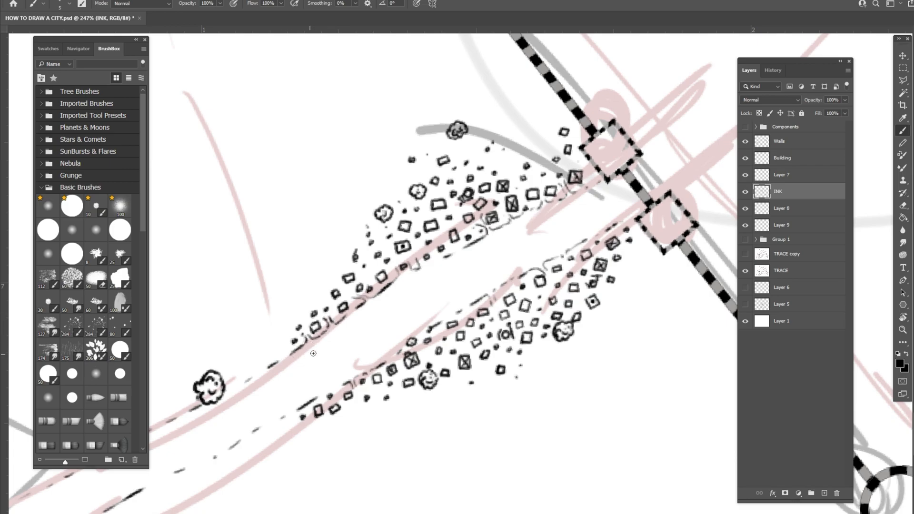
# - Examine the finished roadside settlement in the context of the whole map and compare it with the districts inside the walls
pyautogui.scroll(-10, 332, 346)
pyautogui.hscroll(3, 331, 346)
pyautogui.moveTo(332, 346); pyautogui.dragTo(351, 300)
pyautogui.press('Escape')
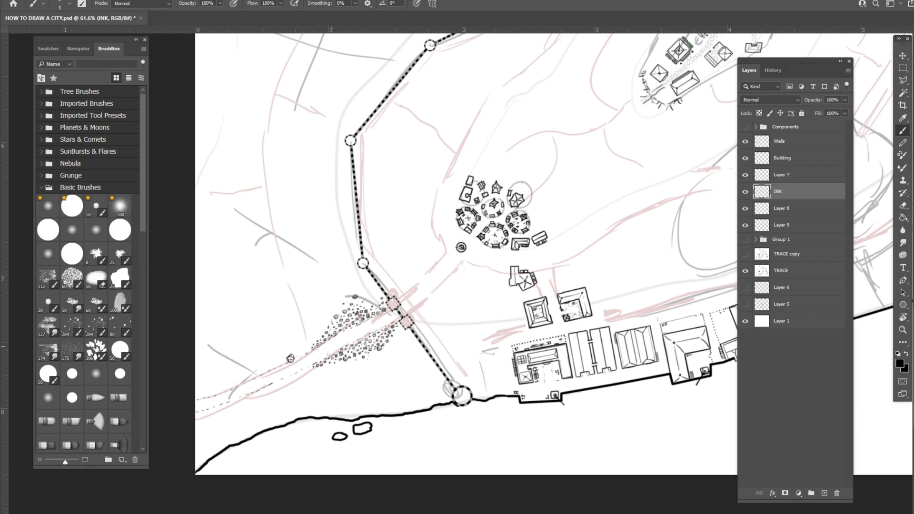
pyautogui.scroll(5, 217, 408)
pyautogui.scroll(-5, 342, 477)
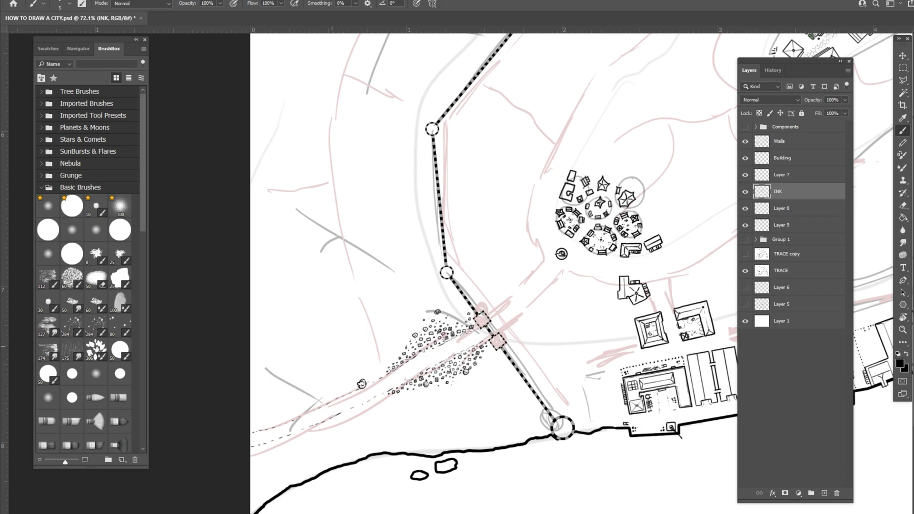
pyautogui.moveTo(590, 143); pyautogui.dragTo(293, 380)
pyautogui.moveTo(563, 123); pyautogui.dragTo(384, 461)
pyautogui.scroll(6, 407, 364)
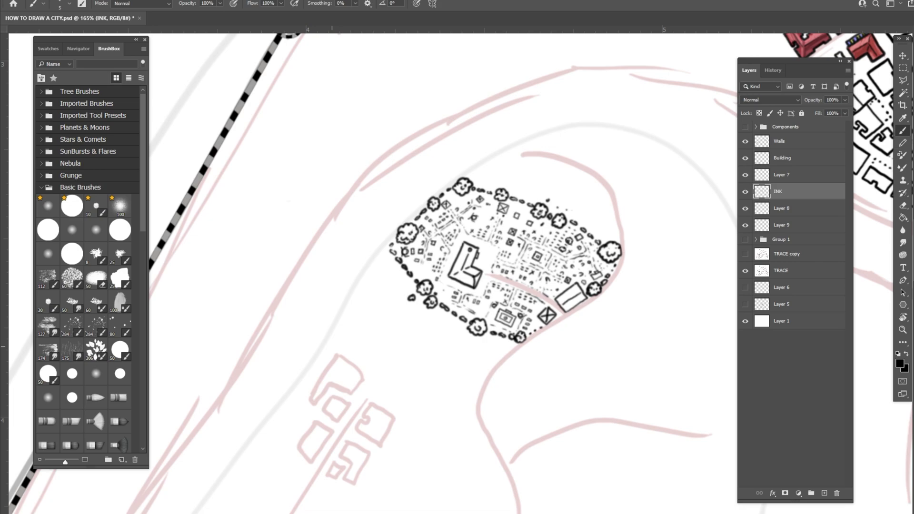
pyautogui.scroll(-8, 331, 346)
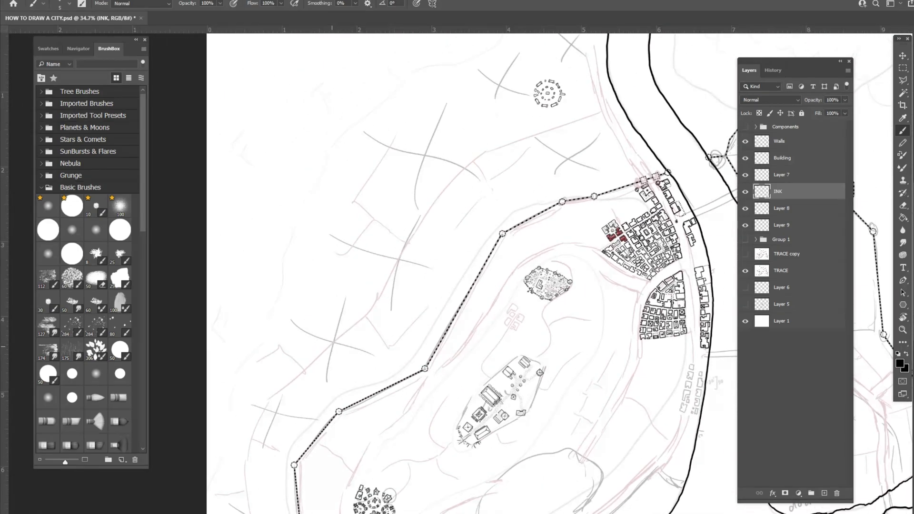
pyautogui.moveTo(332, 335); pyautogui.dragTo(450, 137)
pyautogui.scroll(8, 331, 347)
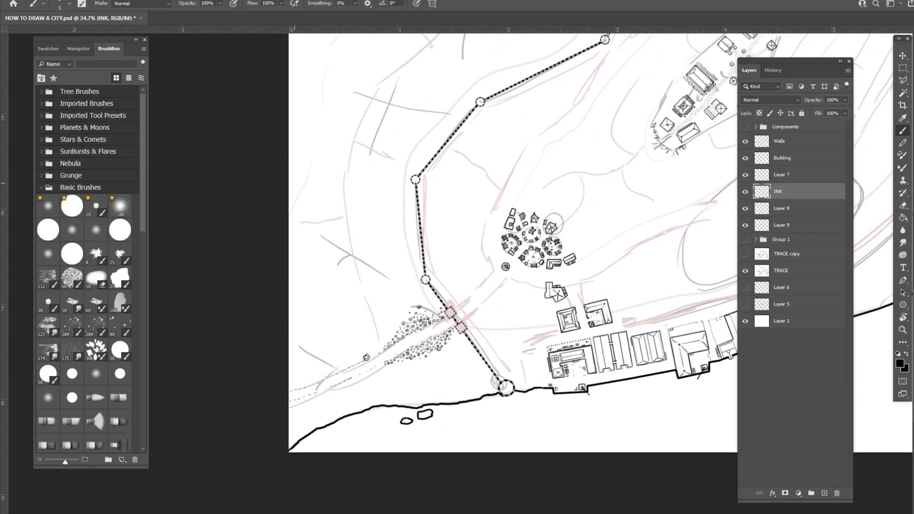